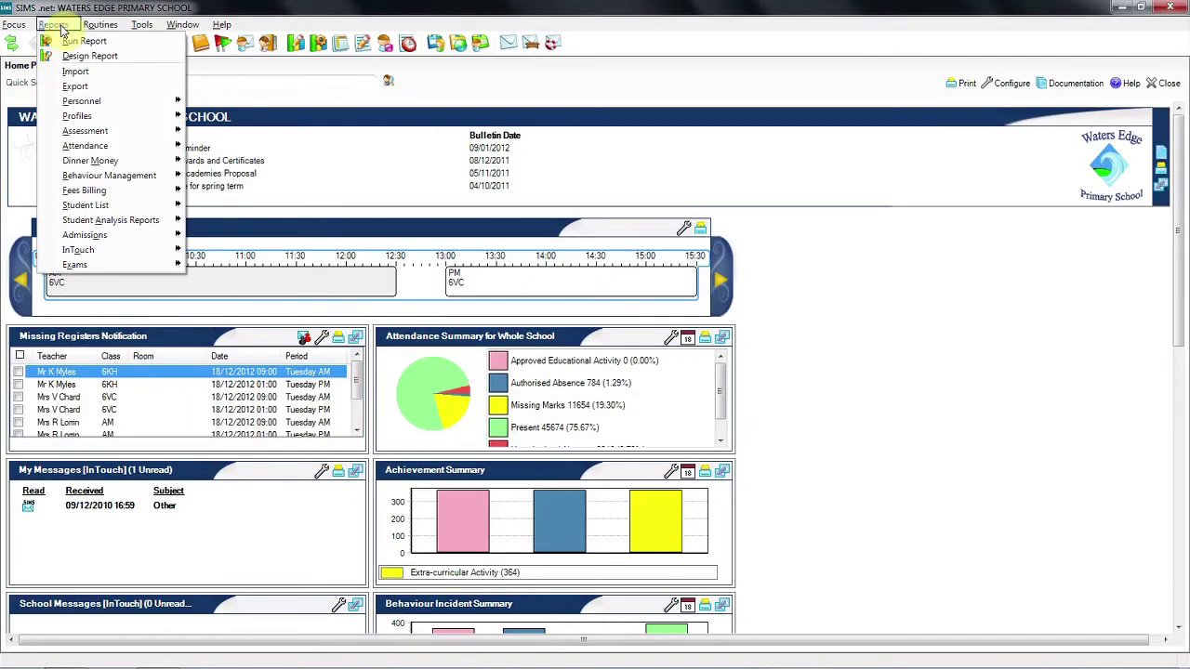
# Open the Sibling Absence Detection Report for selected pupils and choose the whole school as the leaders
pyautogui.moveTo(112, 146)
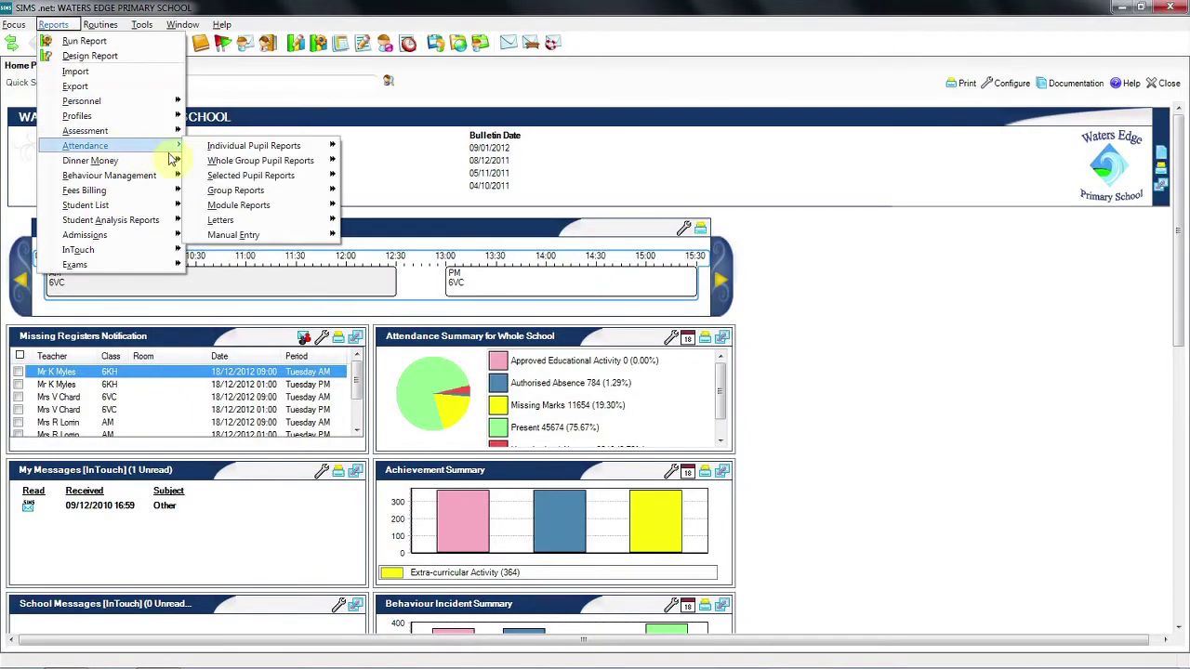
pyautogui.moveTo(237, 175)
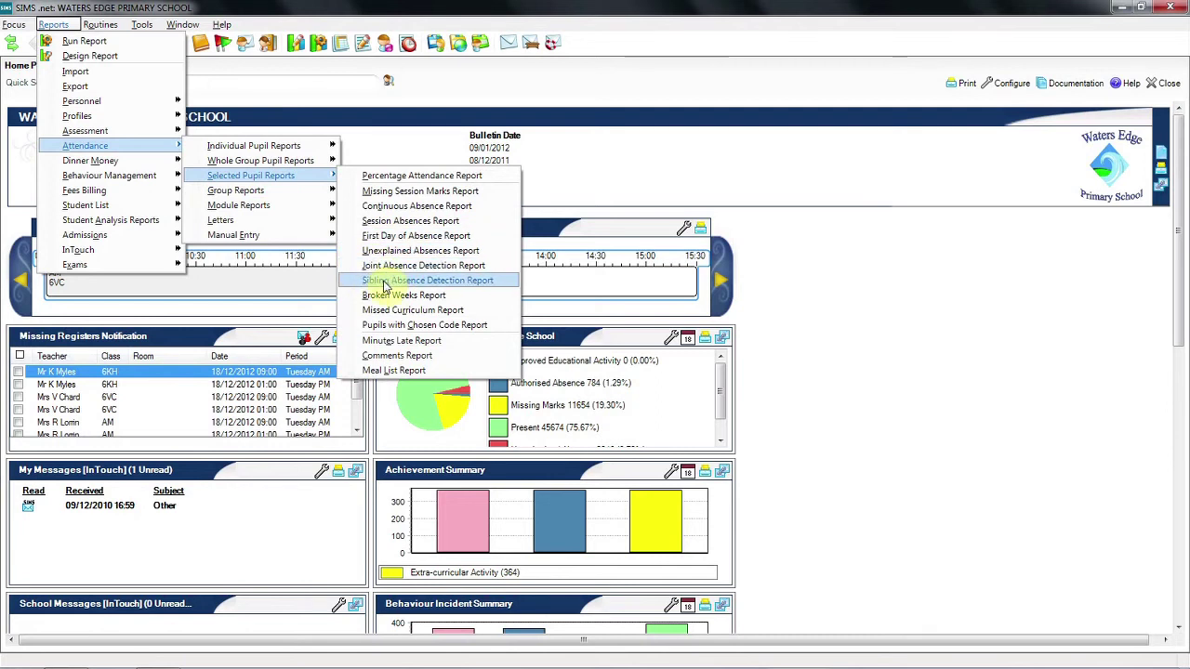
pyautogui.click(384, 279)
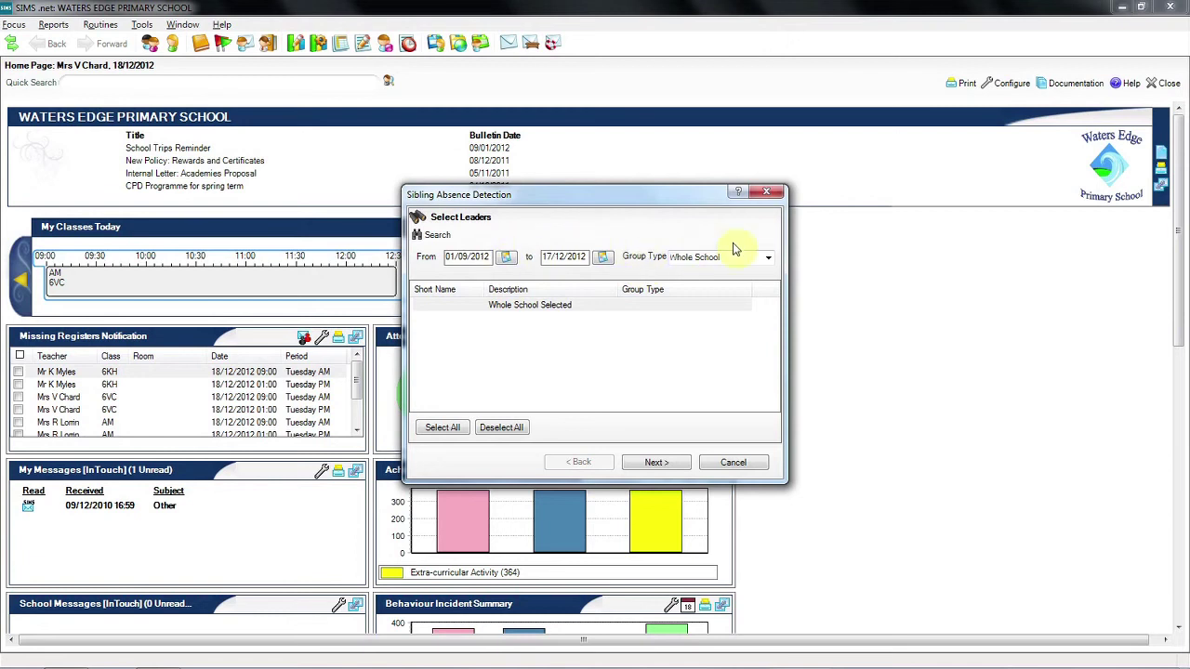
pyautogui.click(769, 261)
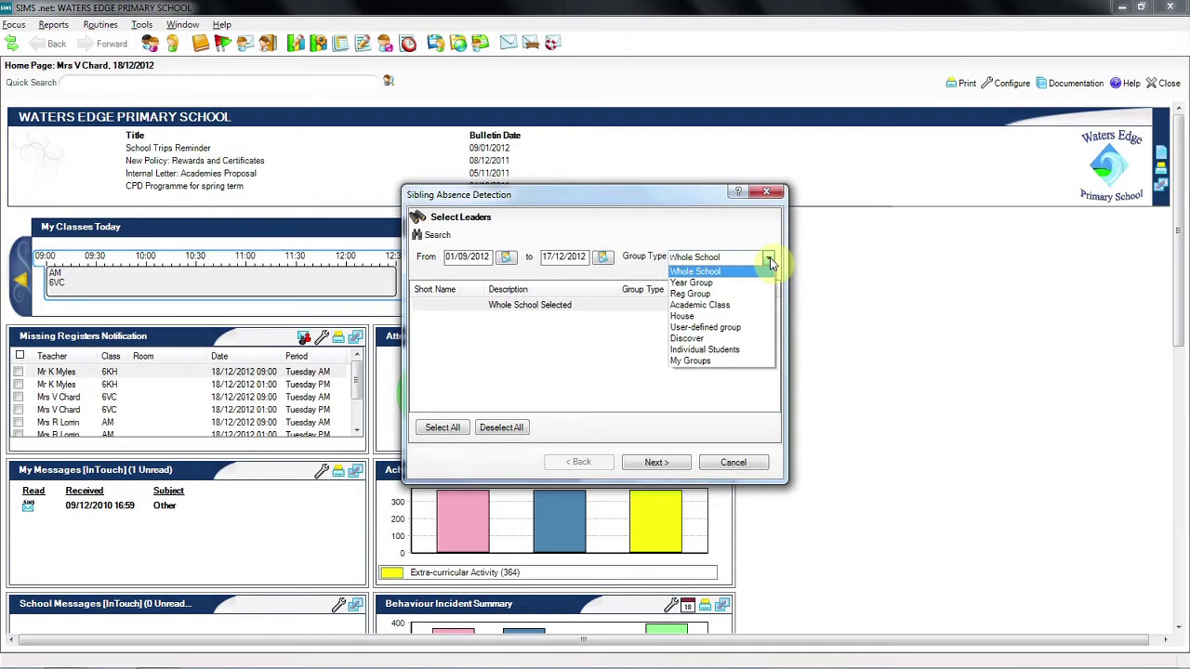
pyautogui.click(669, 223)
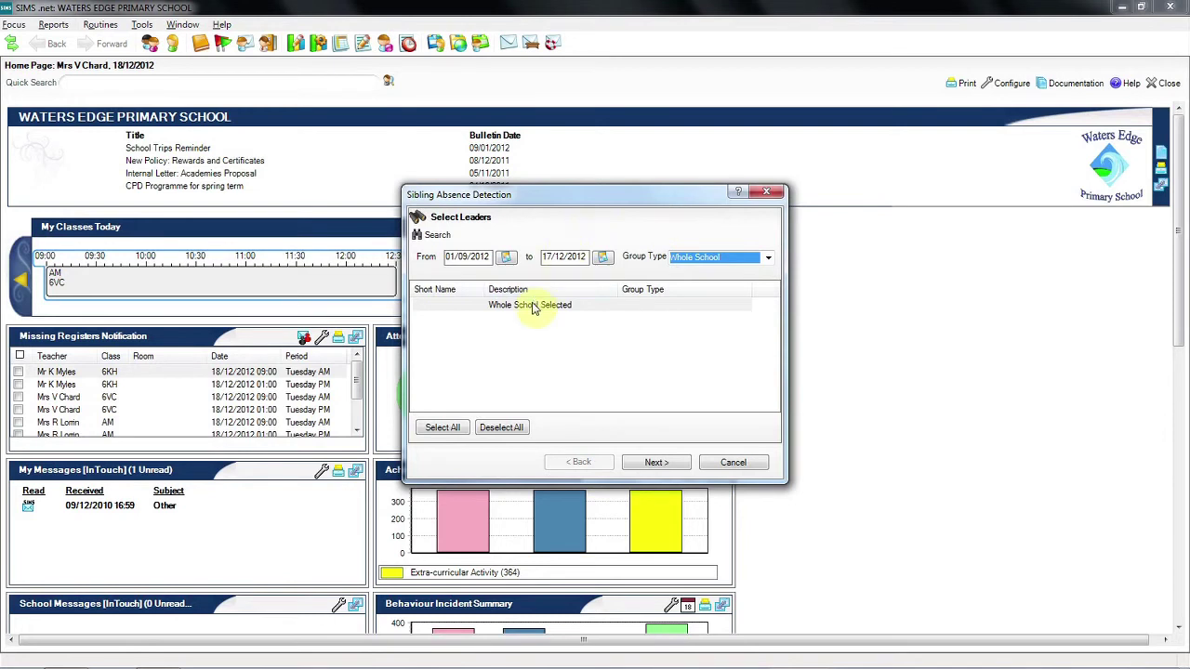
pyautogui.click(534, 307)
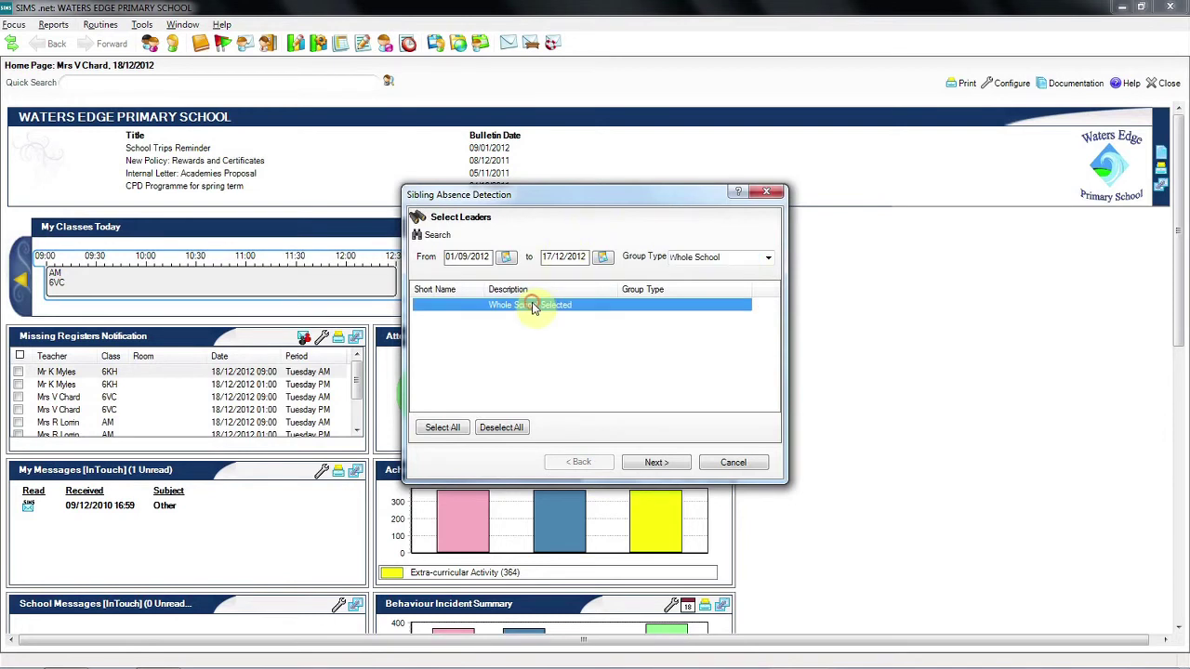
pyautogui.click(654, 465)
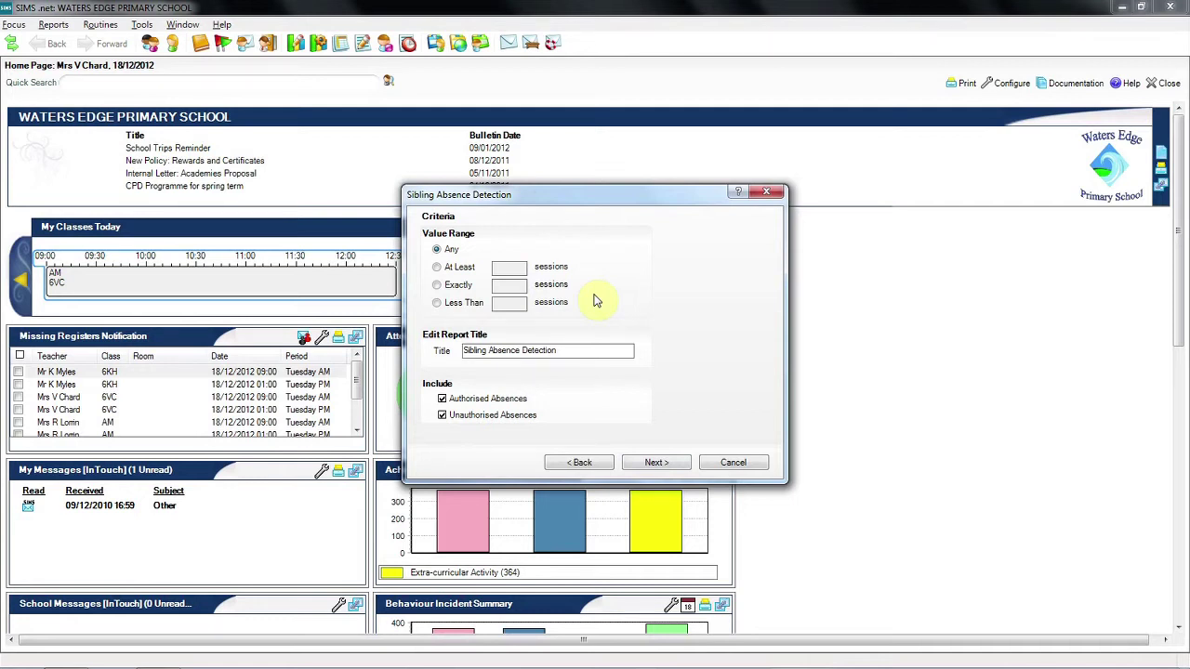
# Set the value range to Any sessions, include authorised and unauthorised absences, and list the sibling absences
pyautogui.click(437, 267)
pyautogui.click(437, 250)
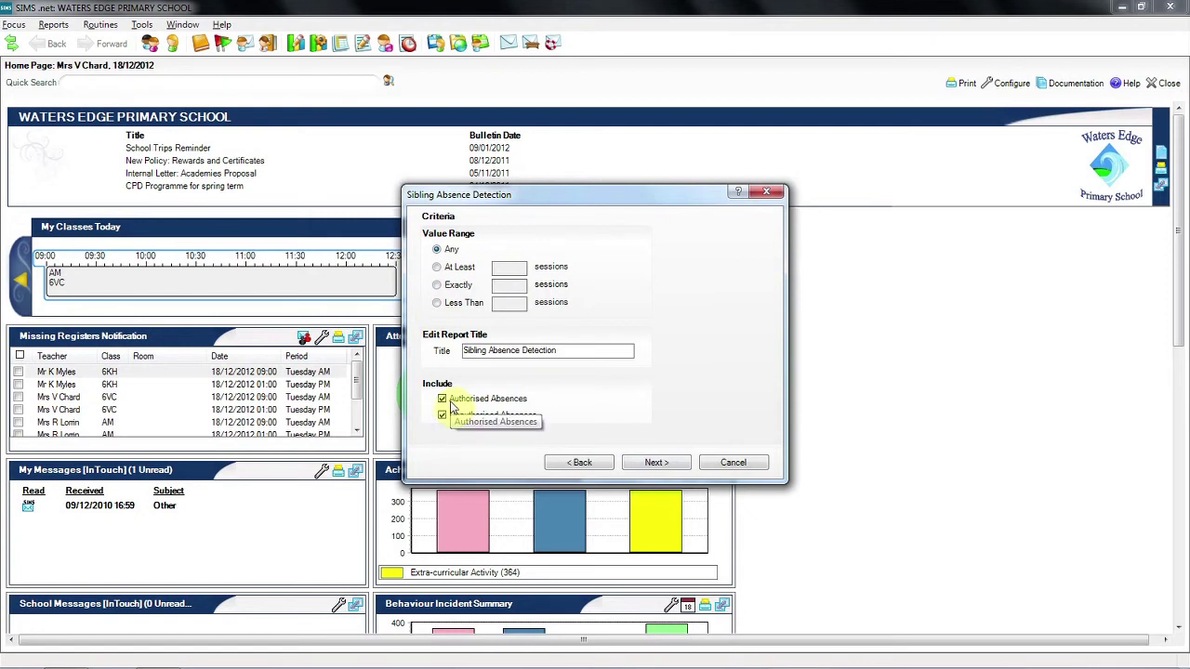
pyautogui.click(658, 463)
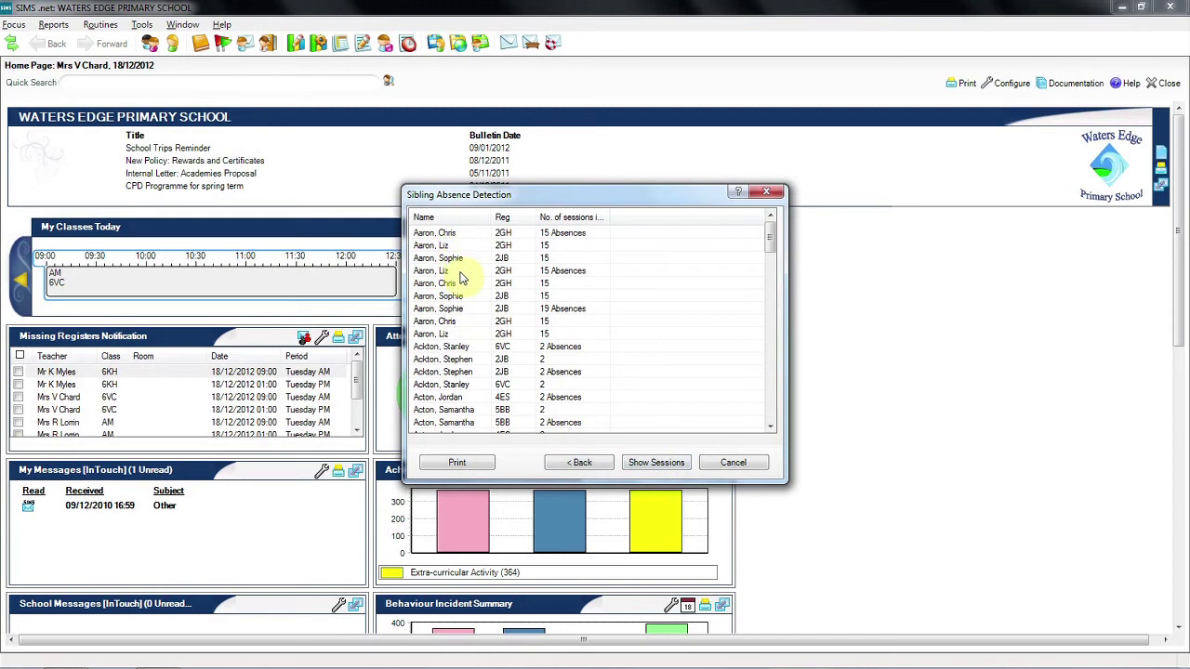
# Select the second and third pupils in the list and output their sessions to a web browser using the Sibling Absence Detection layout
pyautogui.click(450, 247)
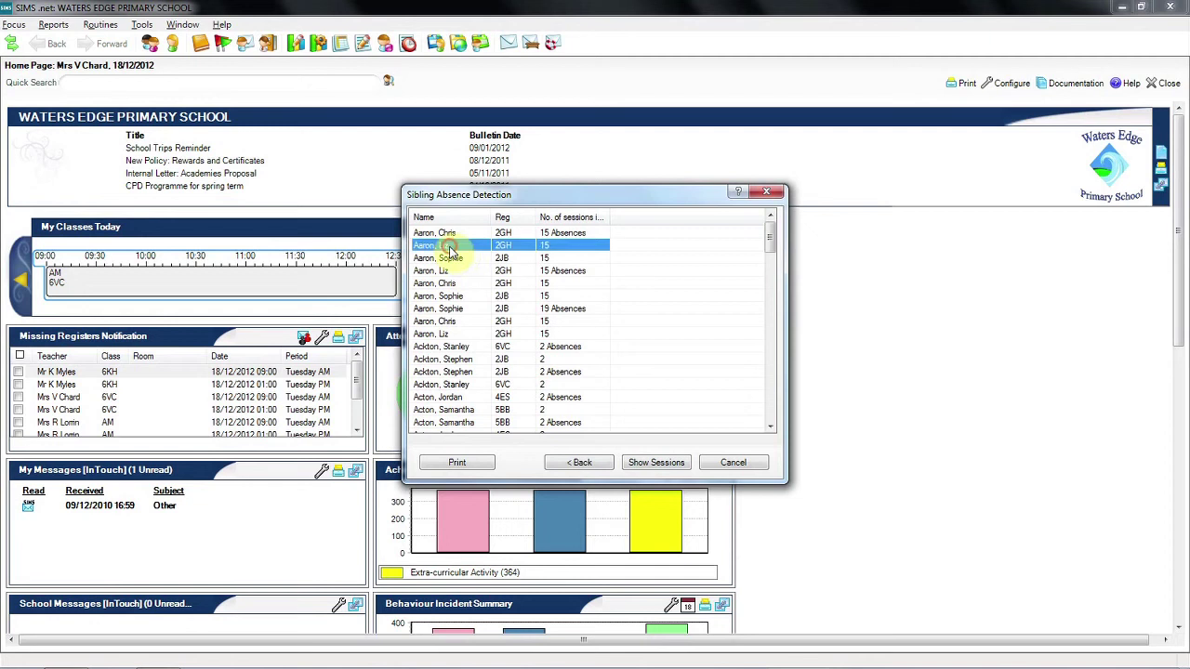
pyautogui.hotkey('shift', 'Down')
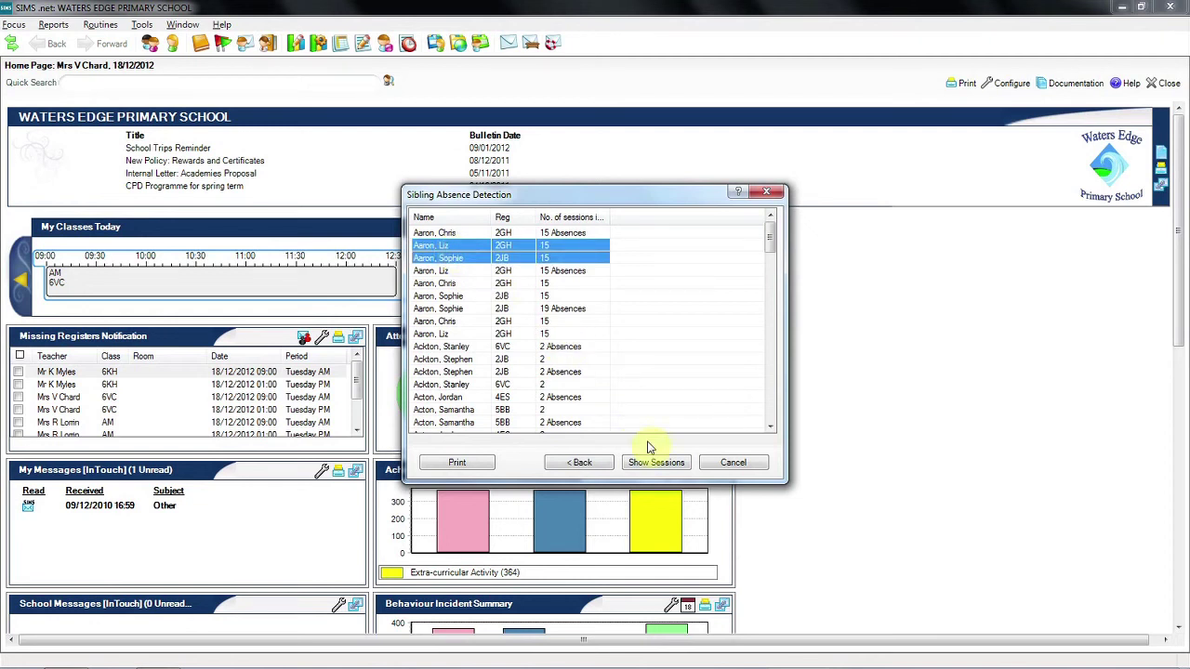
pyautogui.click(656, 469)
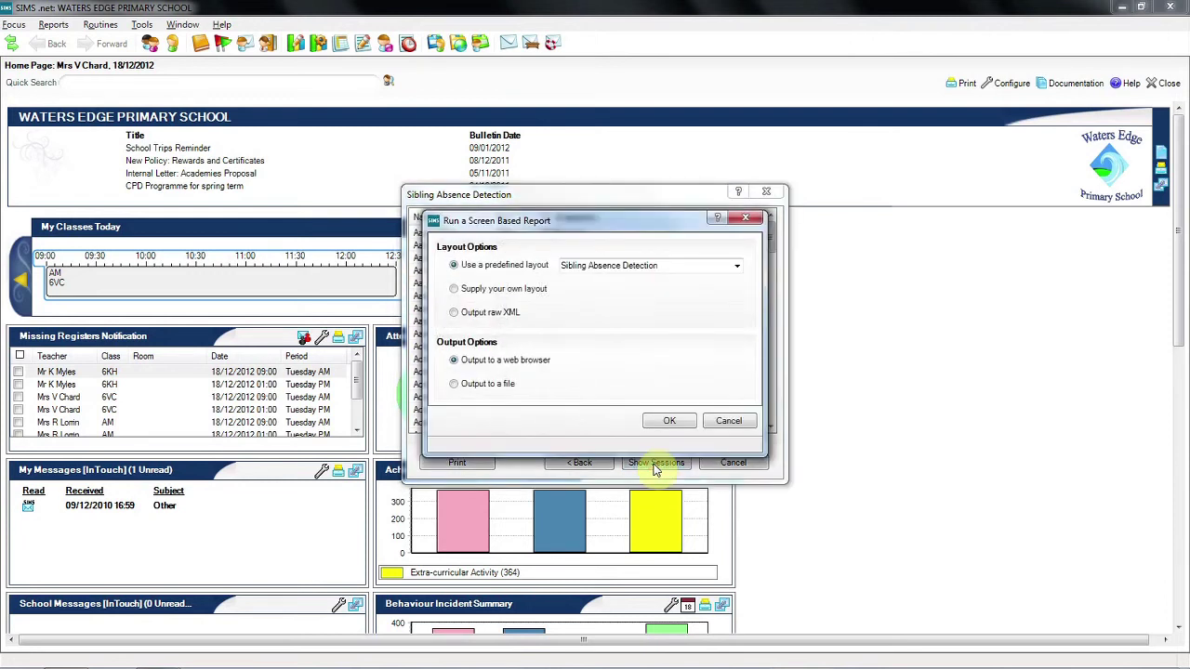
pyautogui.click(675, 423)
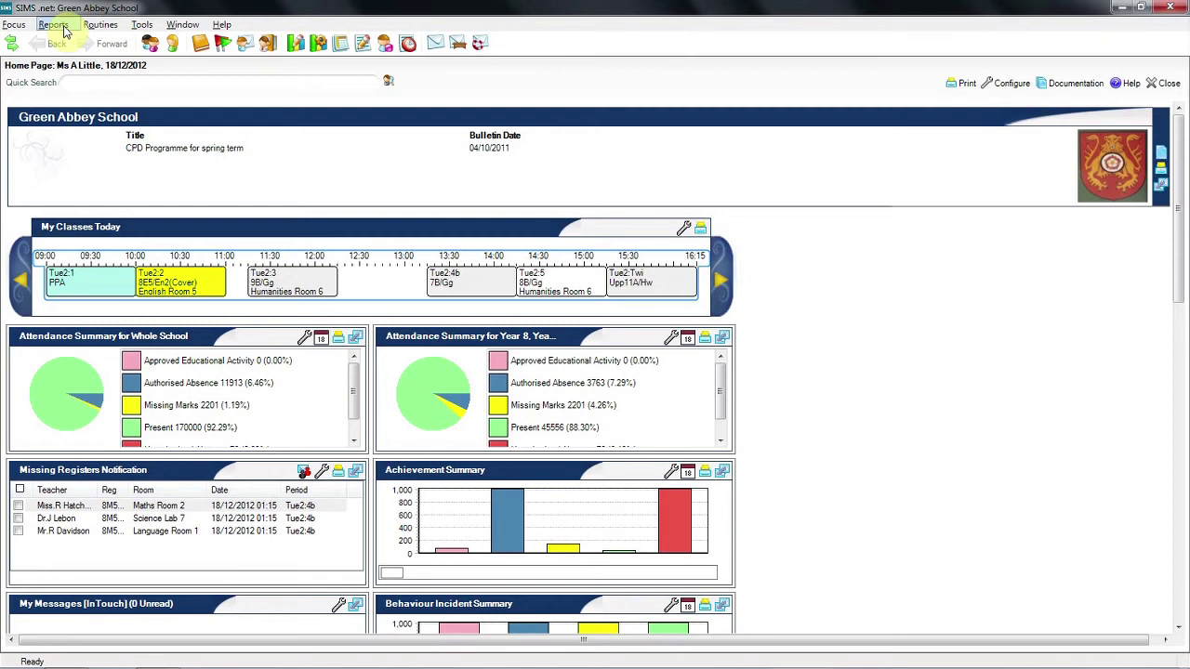
# Open the Joint Absence Detection Report from the Lesson Monitor reports for selected students
pyautogui.click(54, 25)
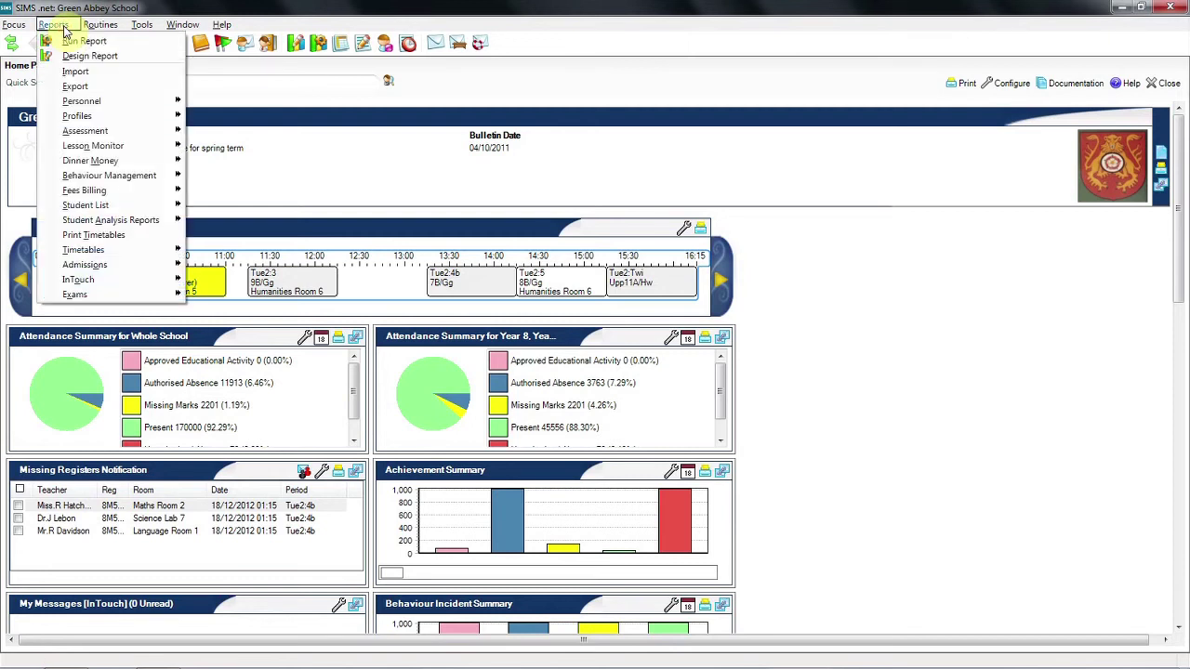
pyautogui.moveTo(122, 133)
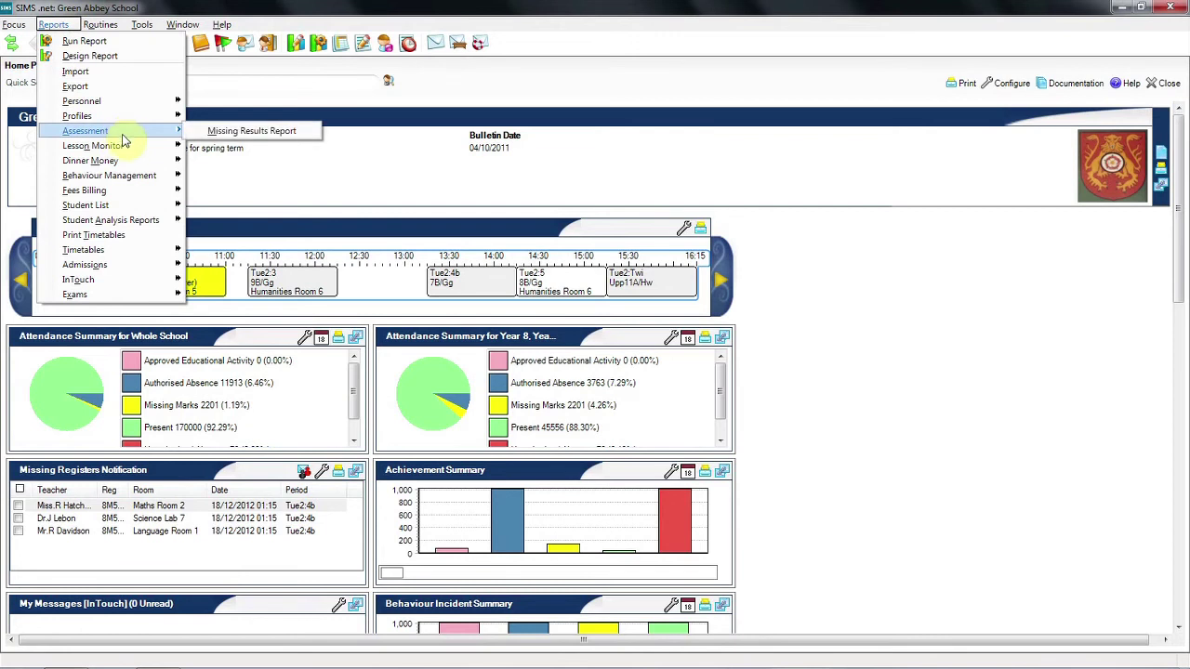
pyautogui.moveTo(157, 149)
pyautogui.moveTo(249, 182)
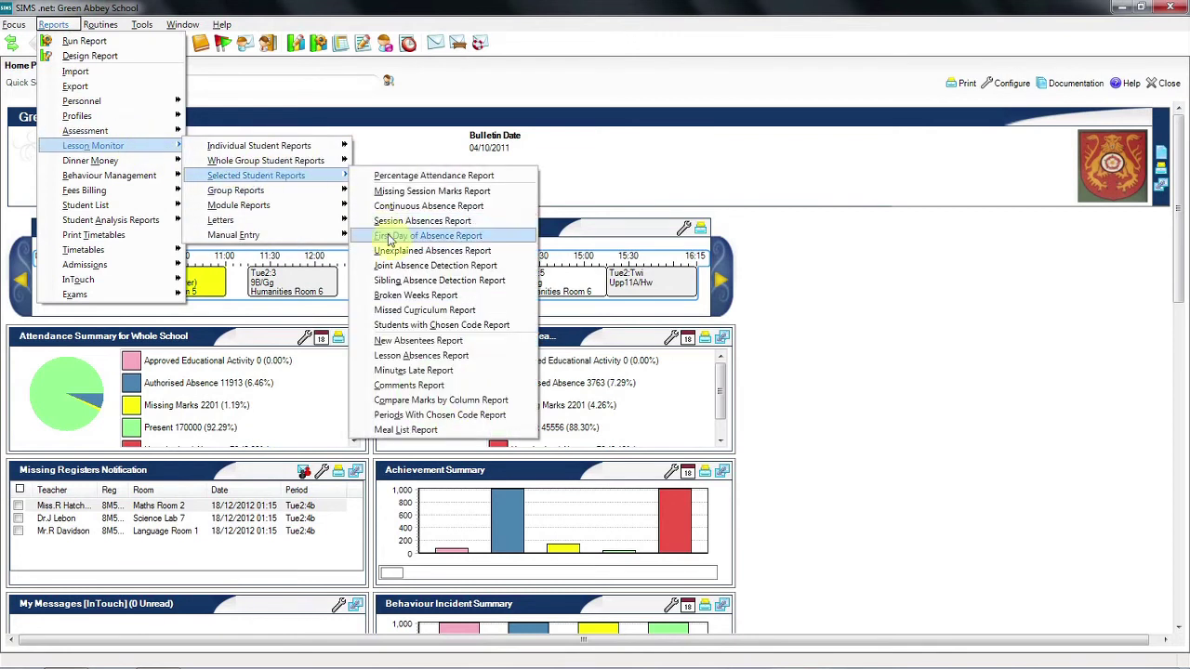
pyautogui.click(395, 267)
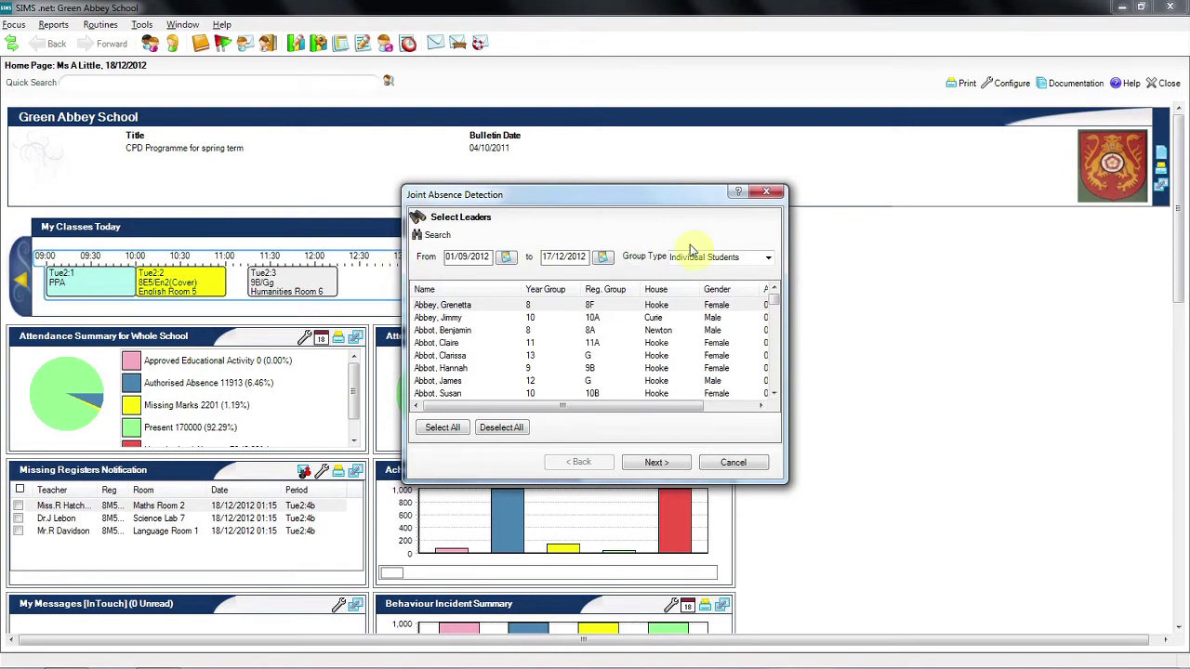
# With the Individual Students group type, choose the Year 10 student in registration group 10A at the start of the list as leader
pyautogui.click(768, 258)
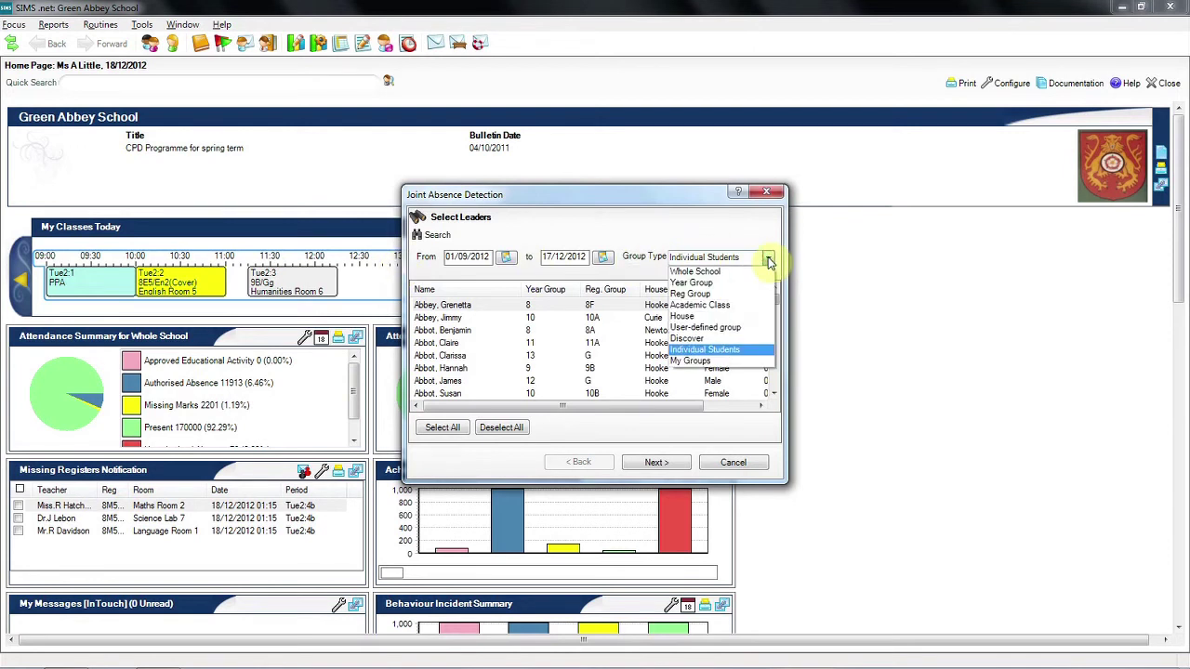
pyautogui.click(768, 260)
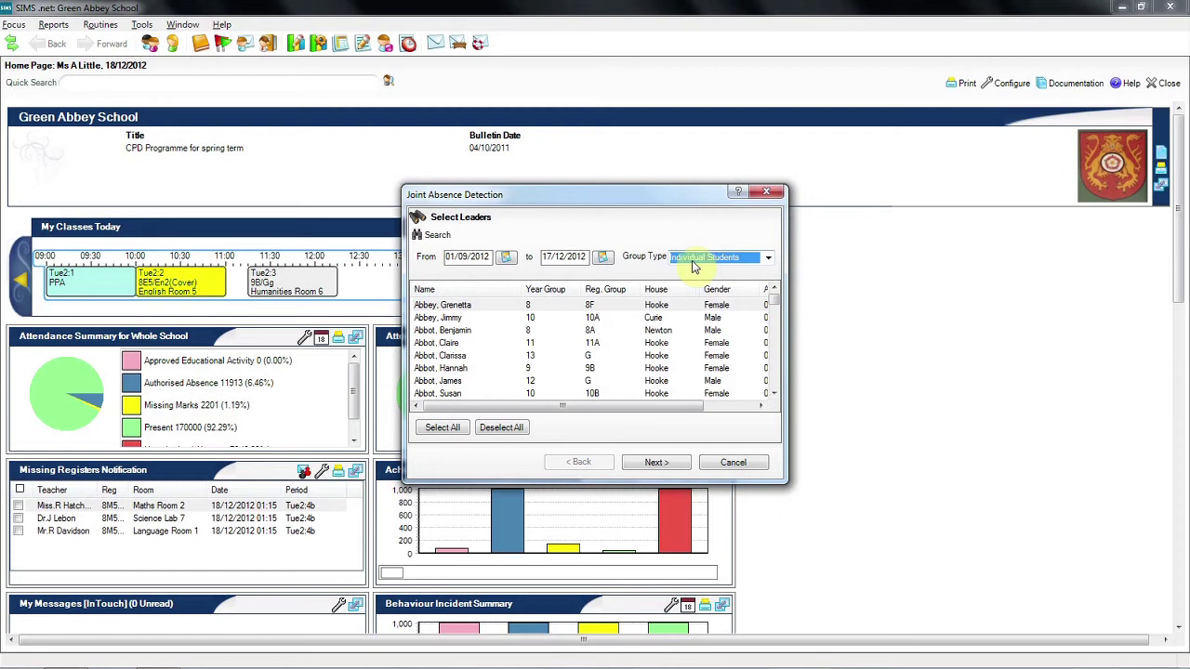
pyautogui.click(450, 322)
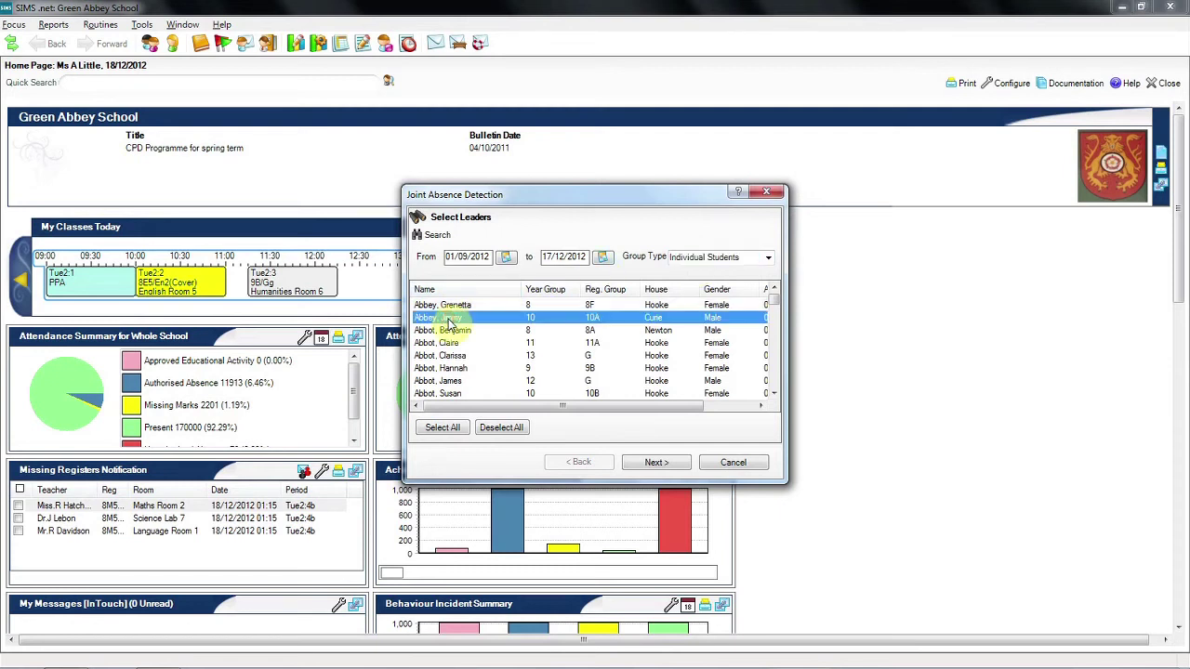
pyautogui.click(657, 463)
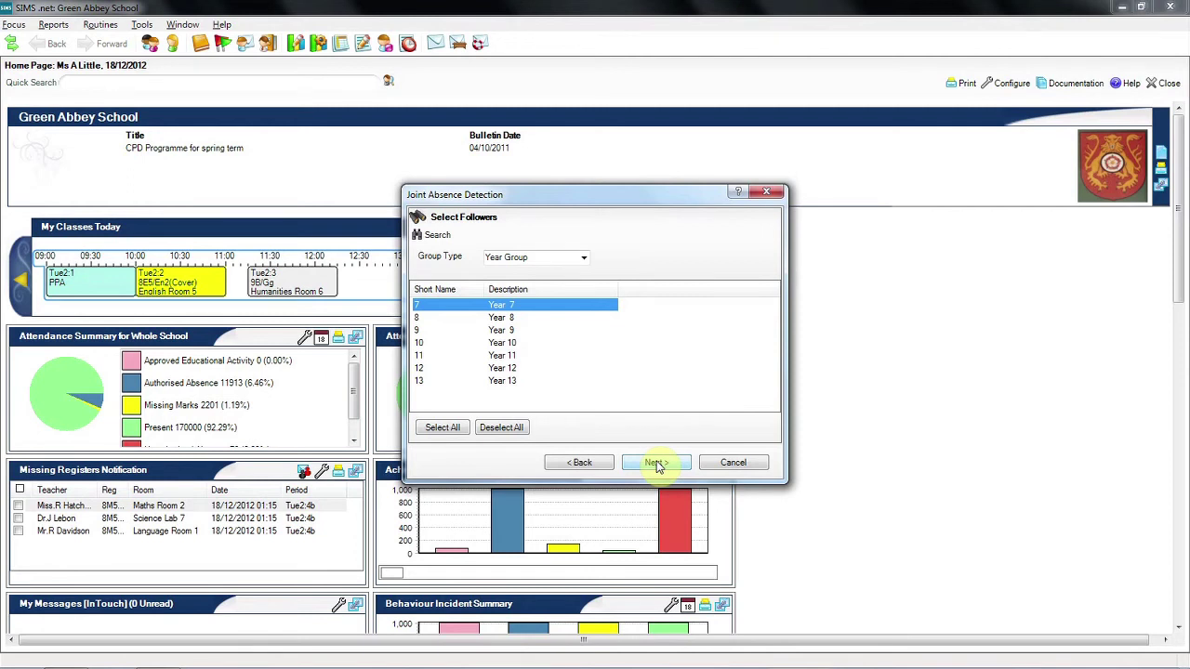
# Choose Years 10 to 12 as followers and generate the leader list with the Any value range and both absence types included
pyautogui.click(511, 346)
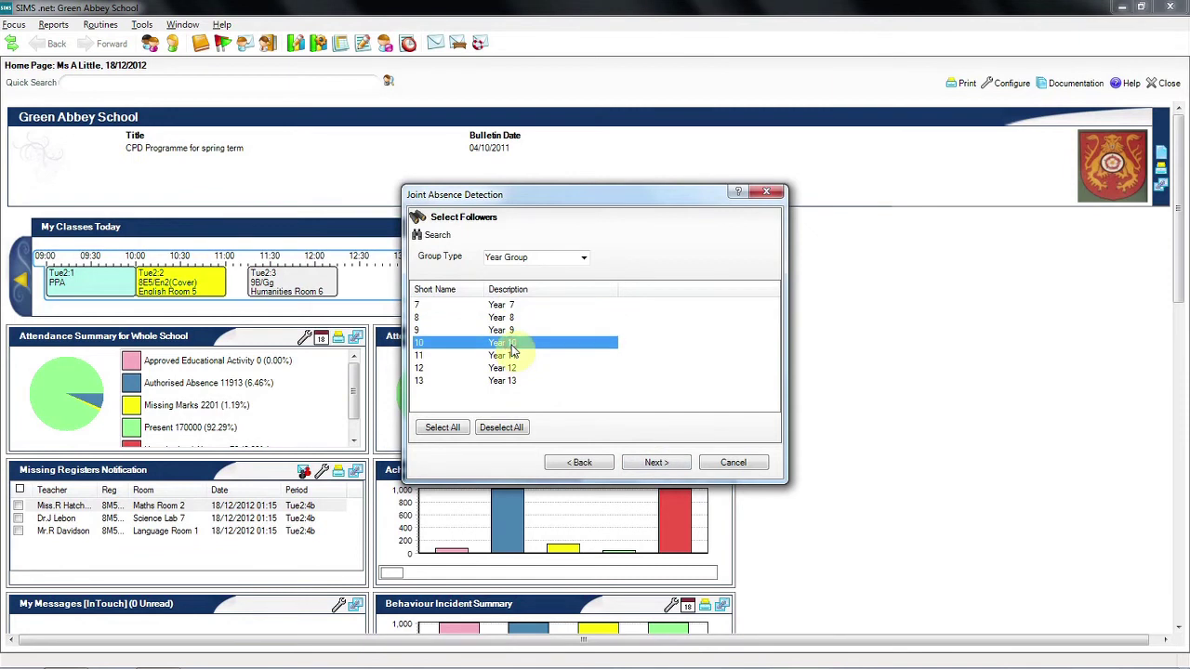
pyautogui.hotkey('shift', 'Down')
pyautogui.hotkey('shift', 'Down')
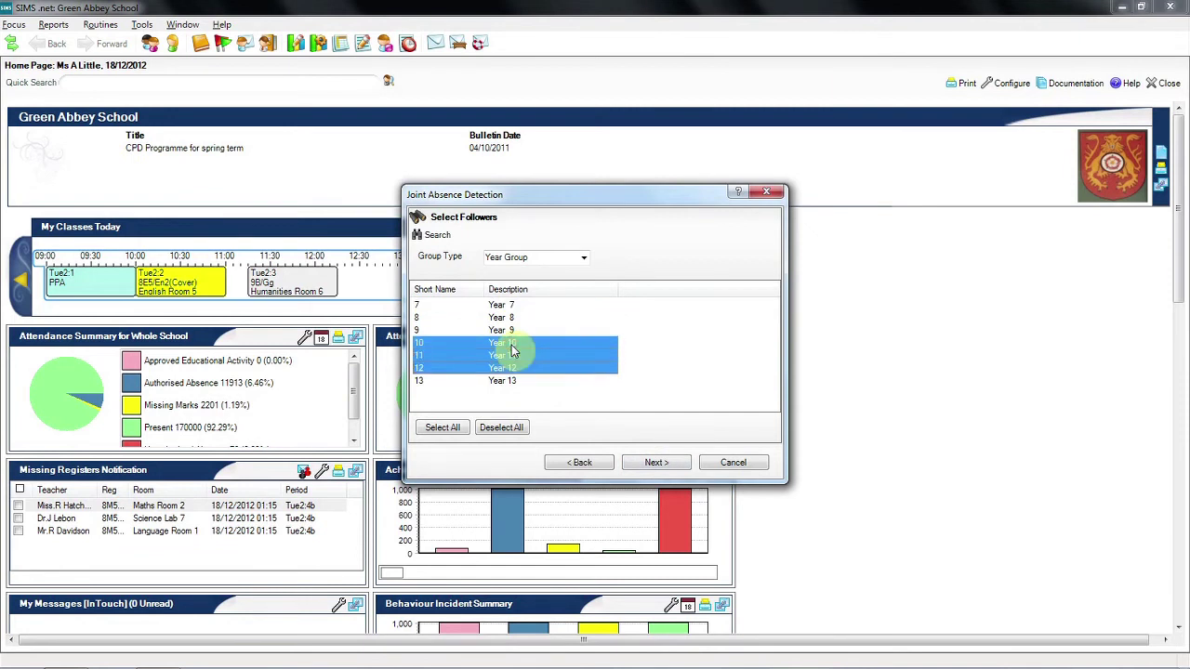
pyautogui.click(656, 462)
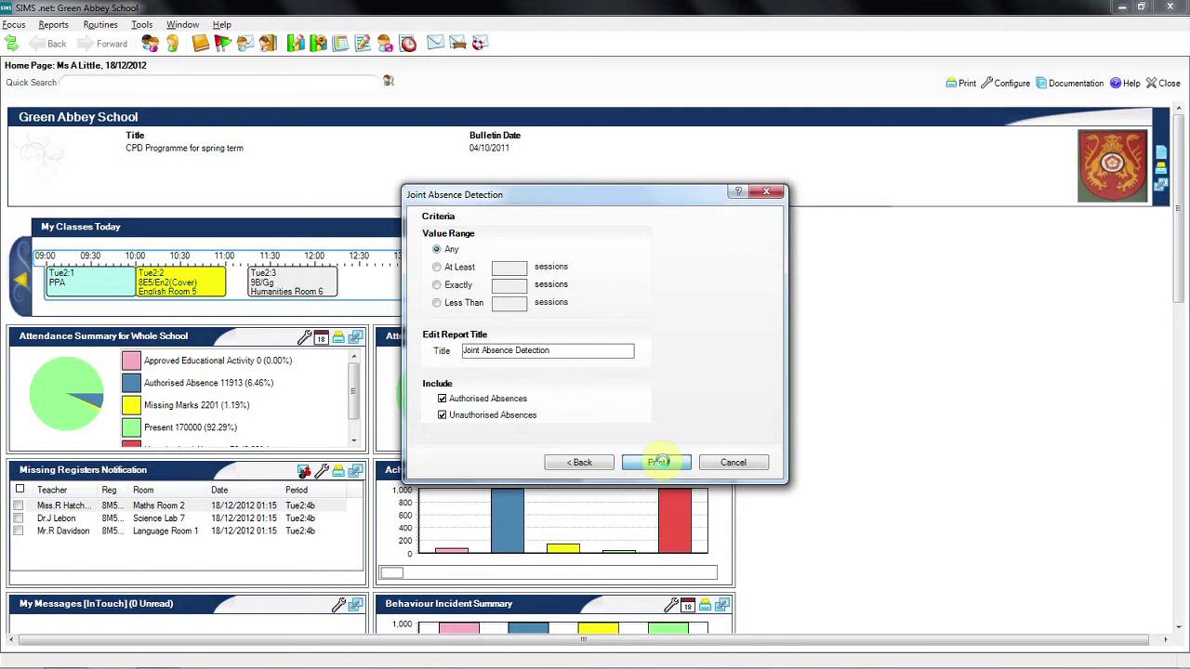
pyautogui.click(659, 462)
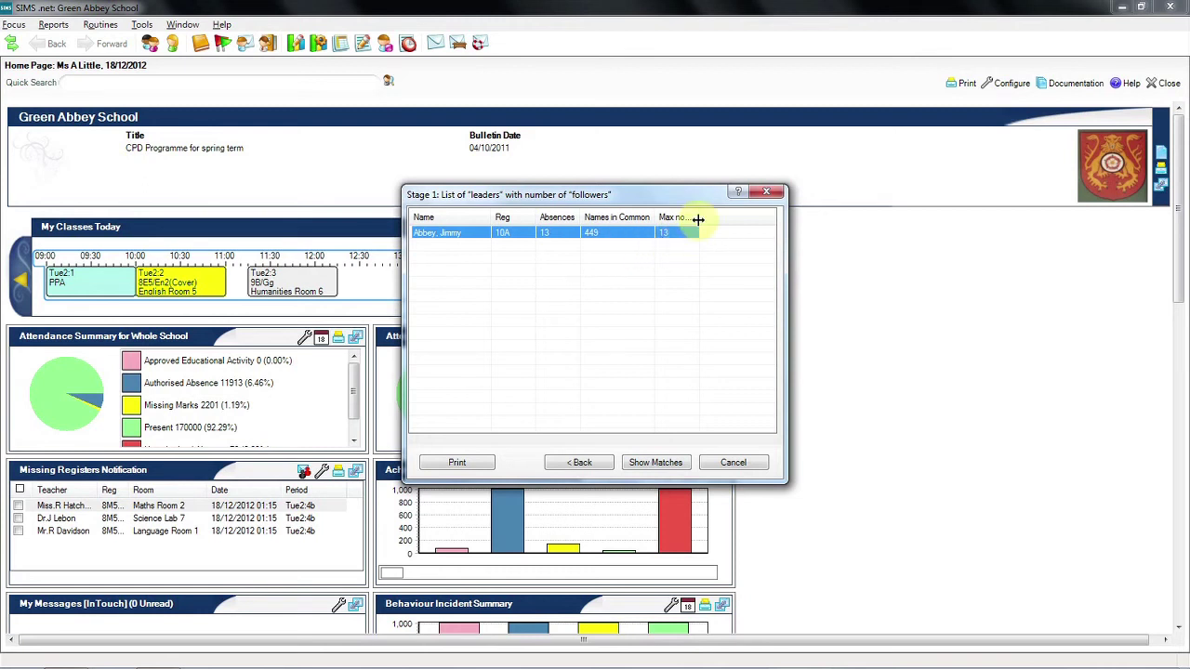
# Widen the maximum sessions in common column and show the followers matching the leader
pyautogui.moveTo(700, 217); pyautogui.dragTo(768, 218)
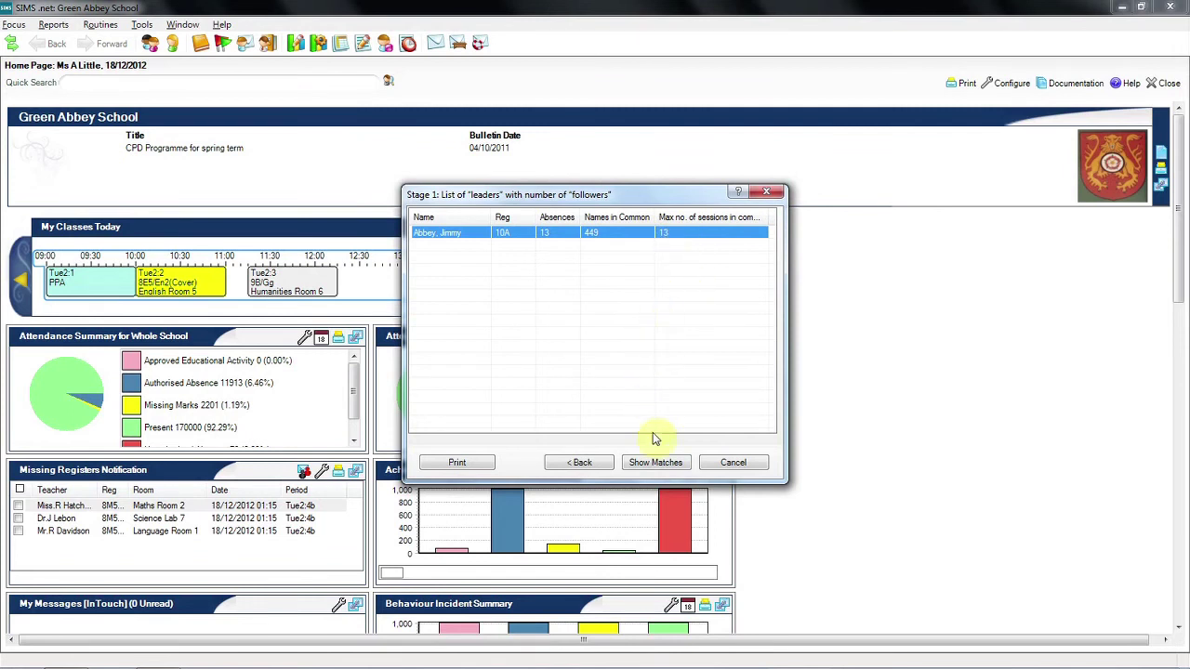
pyautogui.click(655, 462)
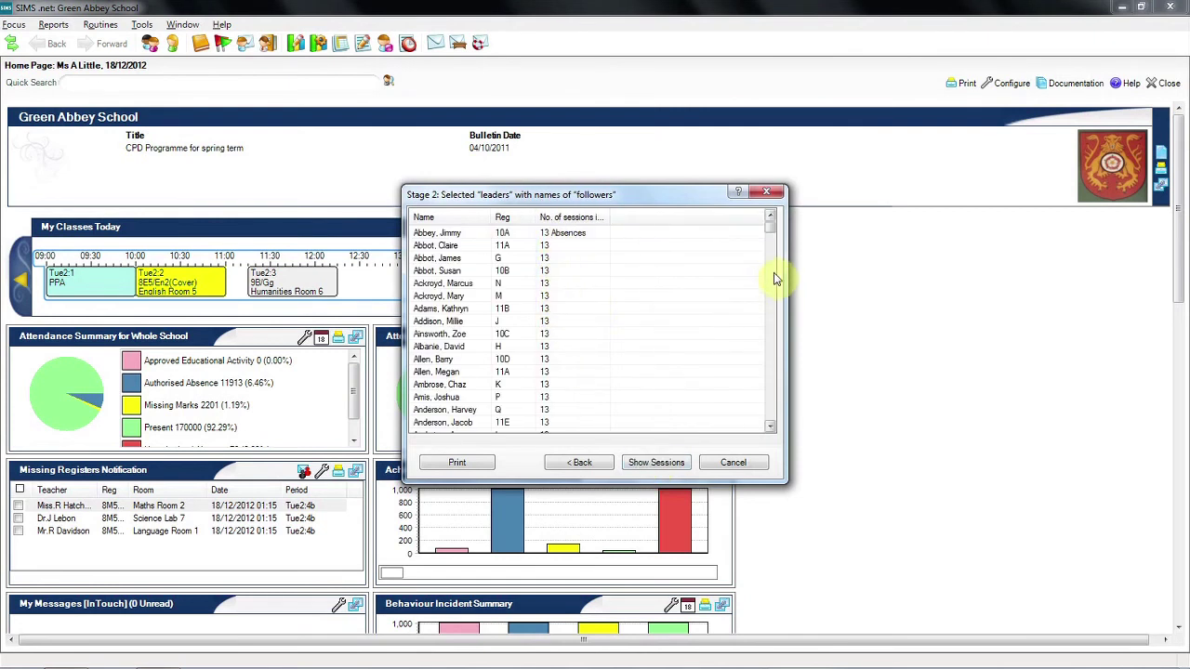
pyautogui.moveTo(770, 235)
pyautogui.mouseDown()
pyautogui.moveTo(771, 352)
pyautogui.moveTo(771, 230)
pyautogui.mouseUp()
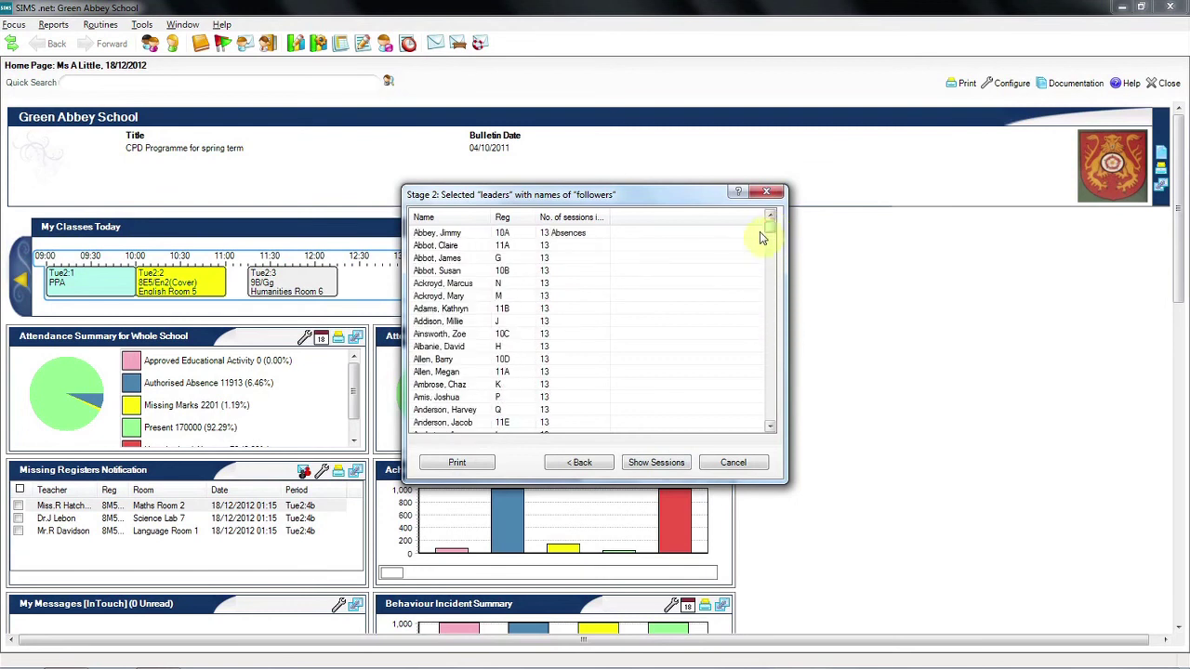
# Select the first six followers below the leader and output their sessions to a web browser using the Joint Absence Detection layout
pyautogui.click(480, 245)
pyautogui.hotkey('shift', 'Down')
pyautogui.hotkey('shift', 'Down')
pyautogui.hotkey('shift', 'Down')
pyautogui.hotkey('shift', 'Down')
pyautogui.hotkey('shift', 'Down')
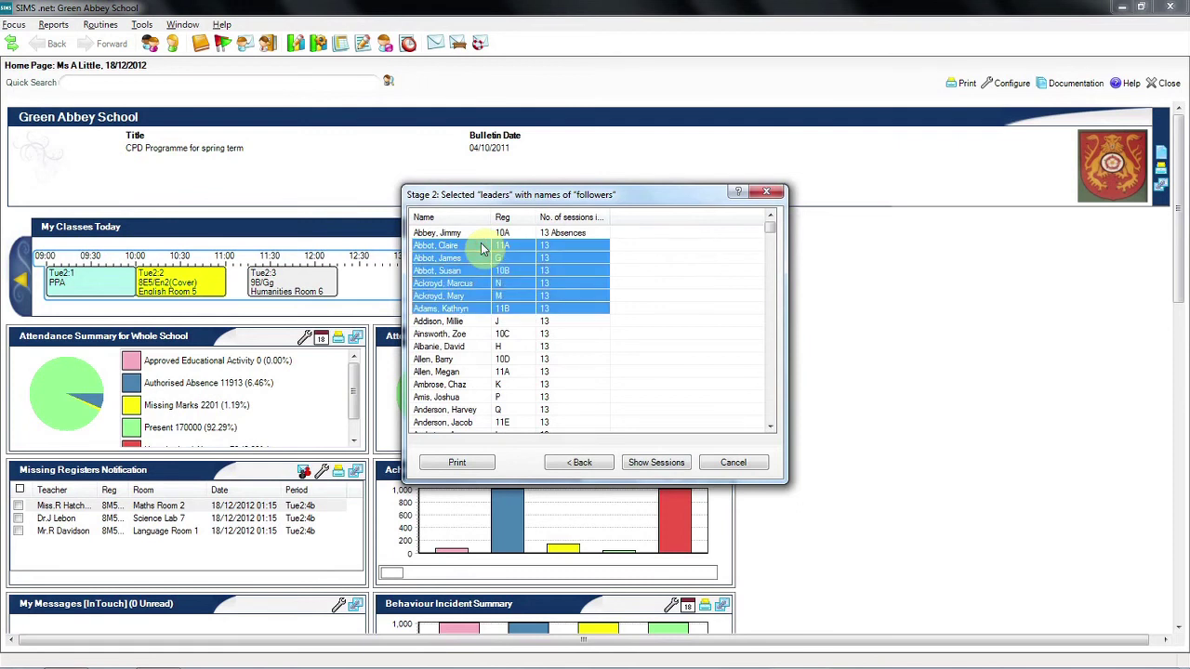
pyautogui.click(640, 463)
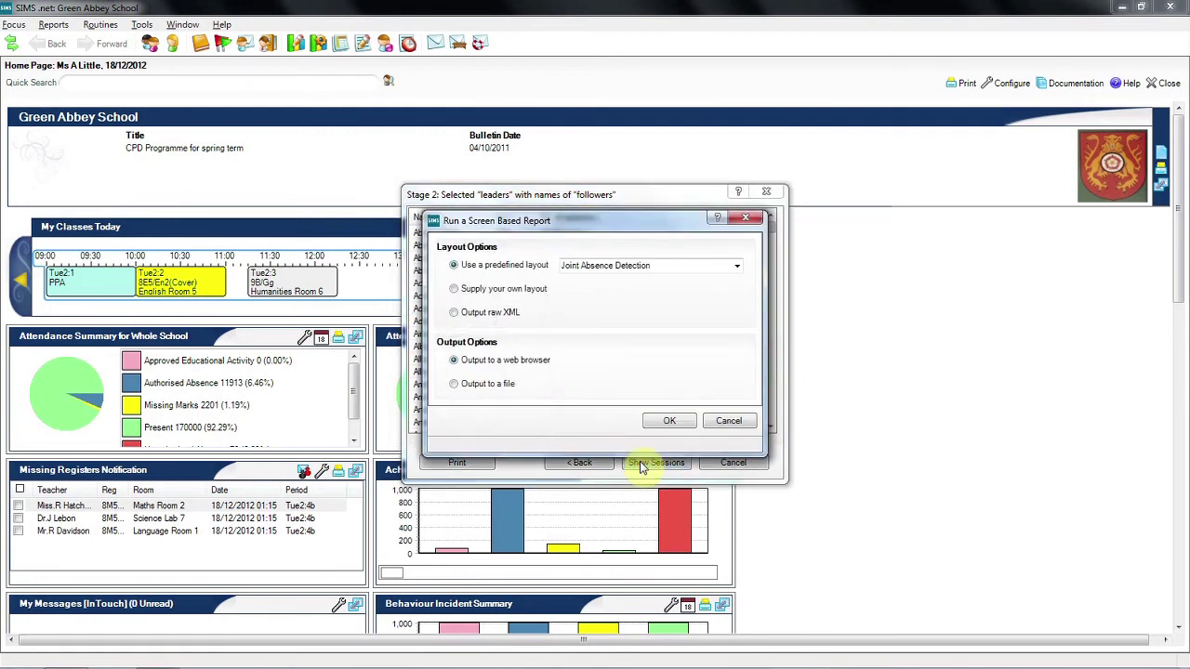
pyautogui.click(669, 424)
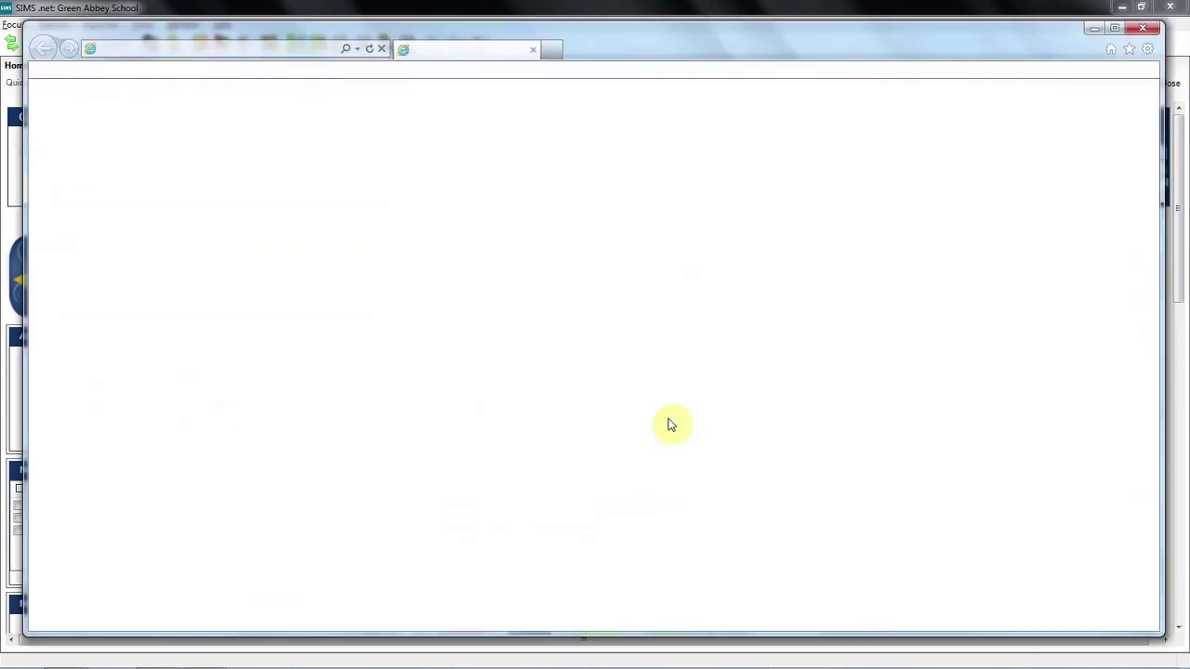